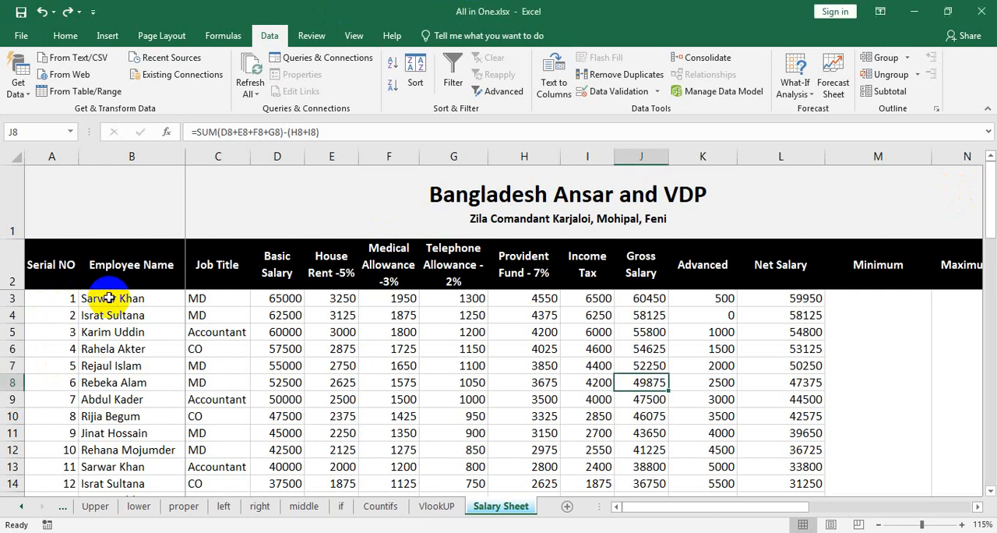
{"action": "key", "text": "F2"}
{"action": "key", "text": "Home"}
{"action": "type", "text": "="}
{"action": "left_click", "coordinate": [109, 298]}
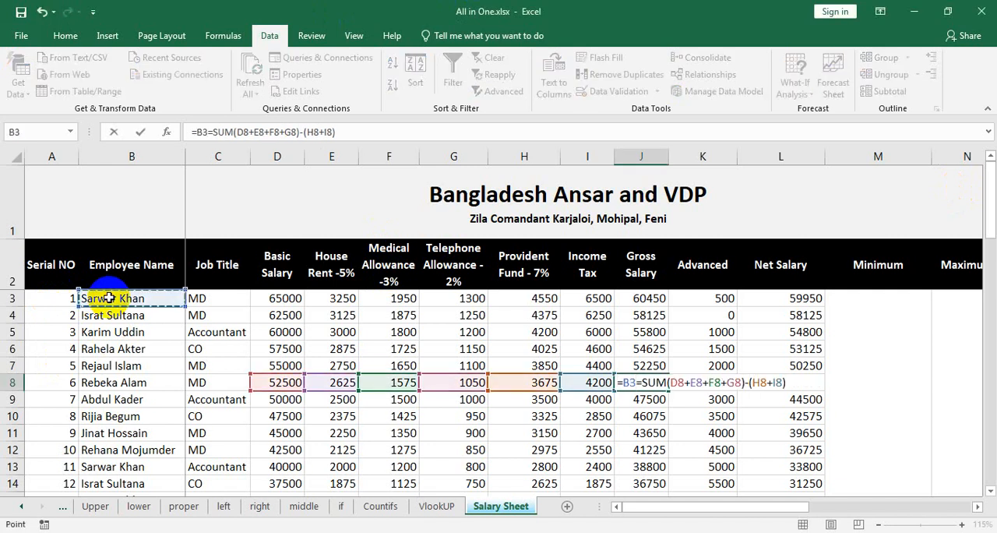
{"action": "key", "text": "BackSpace"}
{"action": "key", "text": "BackSpace"}
{"action": "key", "text": "BackSpace"}
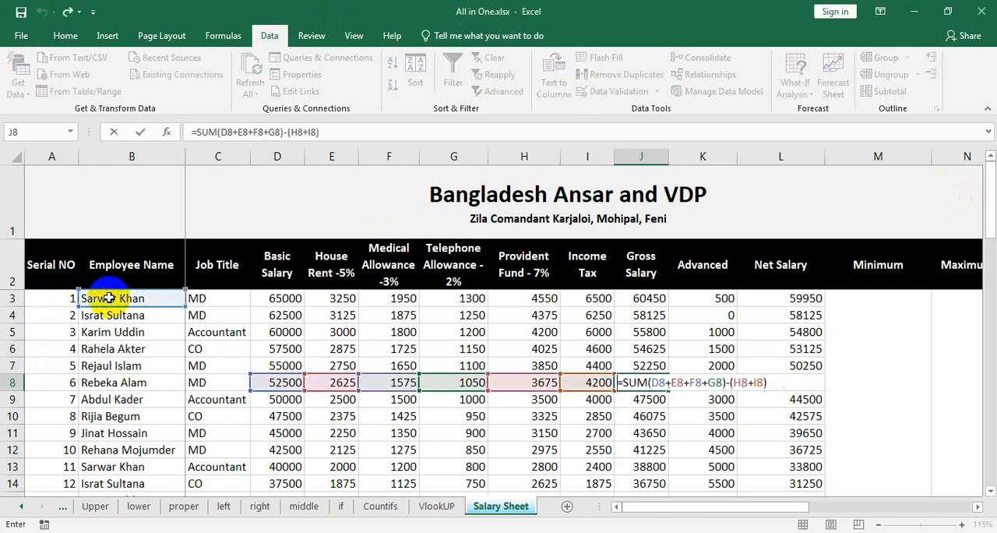
{"action": "key", "text": "Return"}
Step: Browse the employee names in column B down to the last filled row and back to the top
{"action": "left_click", "coordinate": [109, 298]}
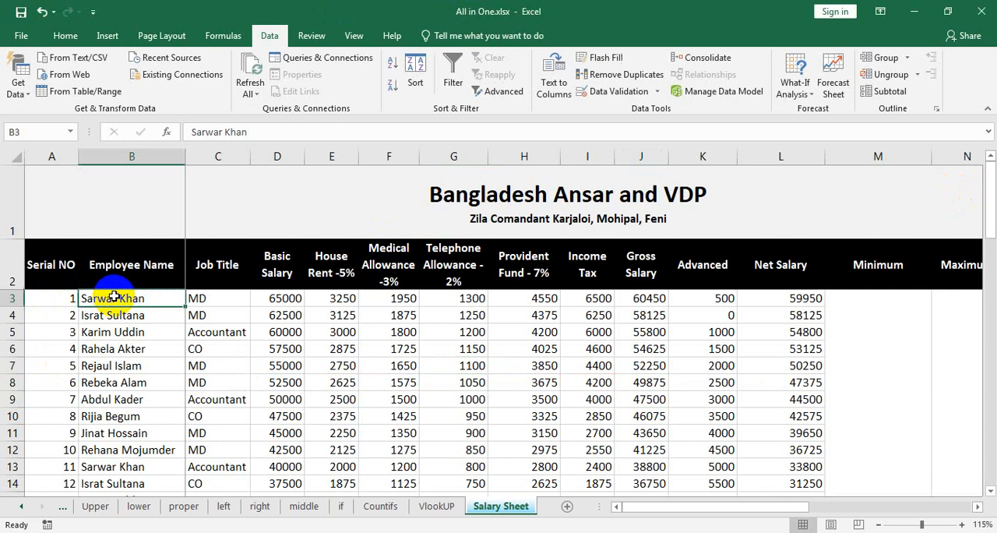
{"action": "scroll", "coordinate": [137, 367], "scroll_direction": "down", "scroll_amount": 14}
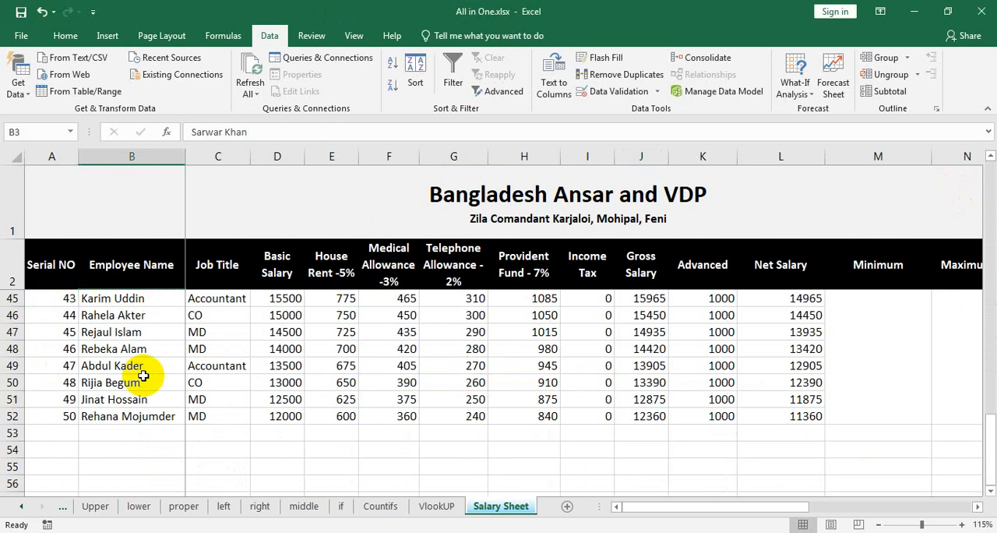
{"action": "left_click", "coordinate": [155, 421], "text": "shift"}
{"action": "left_click", "coordinate": [153, 436]}
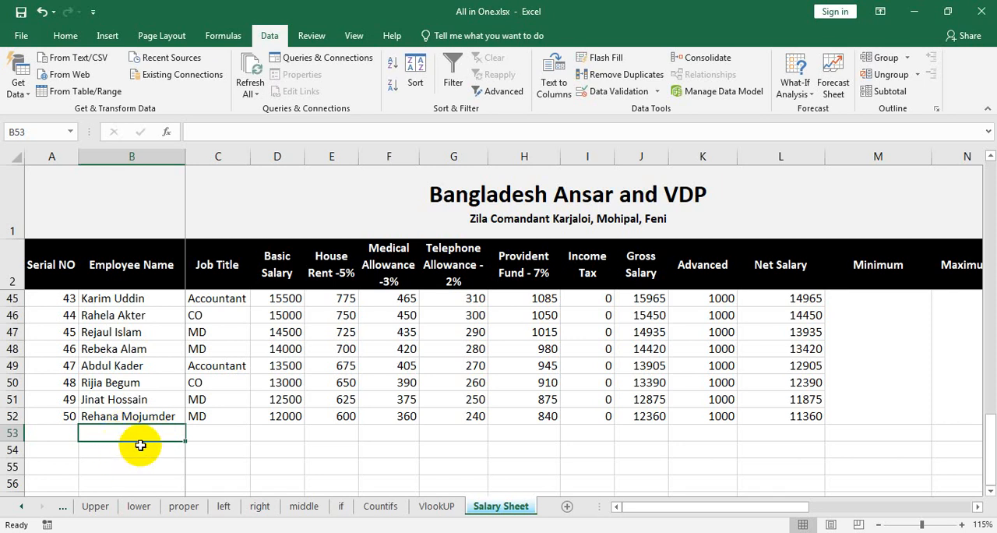
{"action": "scroll", "coordinate": [207, 384], "scroll_direction": "up", "scroll_amount": 14}
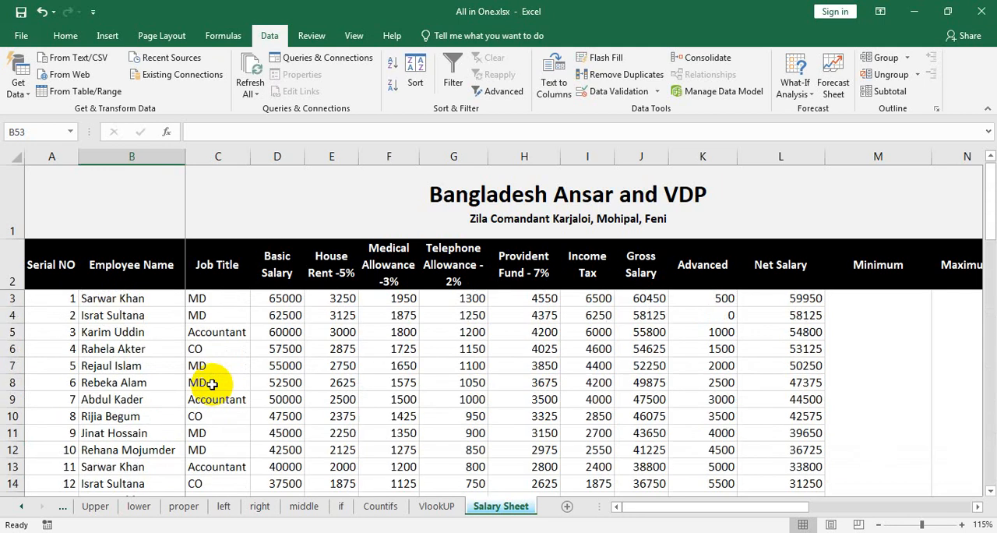
{"action": "left_click", "coordinate": [127, 300]}
{"action": "scroll", "coordinate": [143, 412], "scroll_direction": "down", "scroll_amount": 1}
{"action": "scroll", "coordinate": [143, 412], "scroll_direction": "up", "scroll_amount": 1}
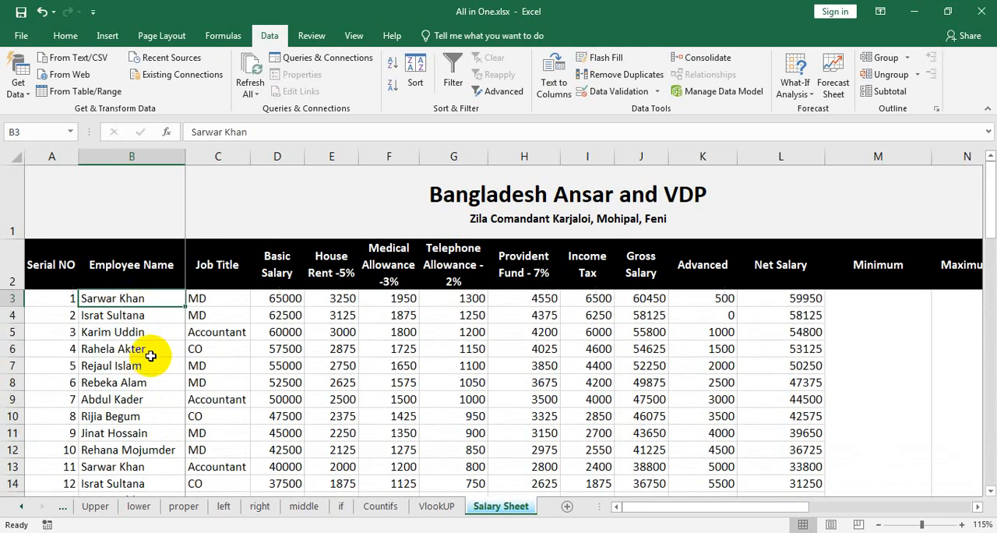
{"action": "left_click_drag", "start_coordinate": [124, 299], "coordinate": [113, 382]}
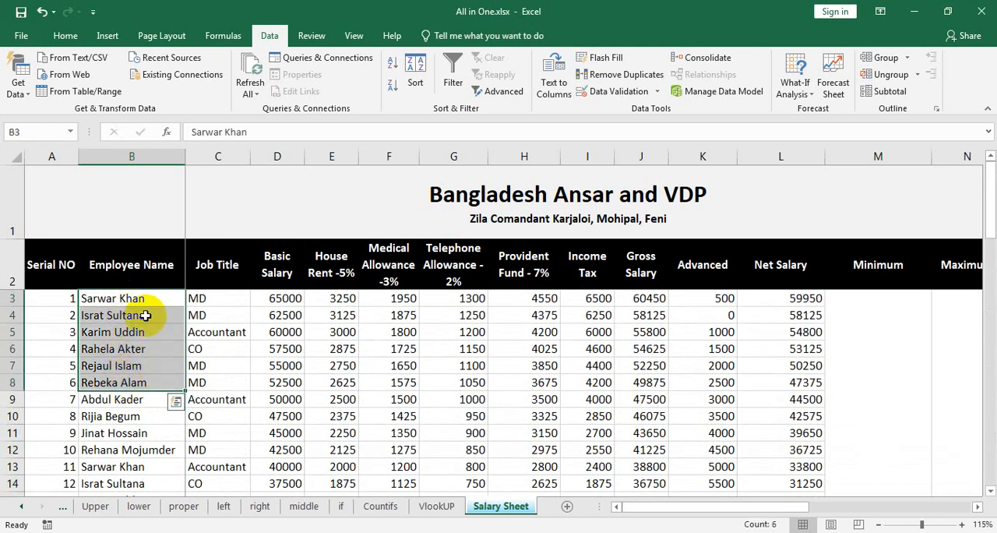
{"action": "left_click", "coordinate": [146, 380]}
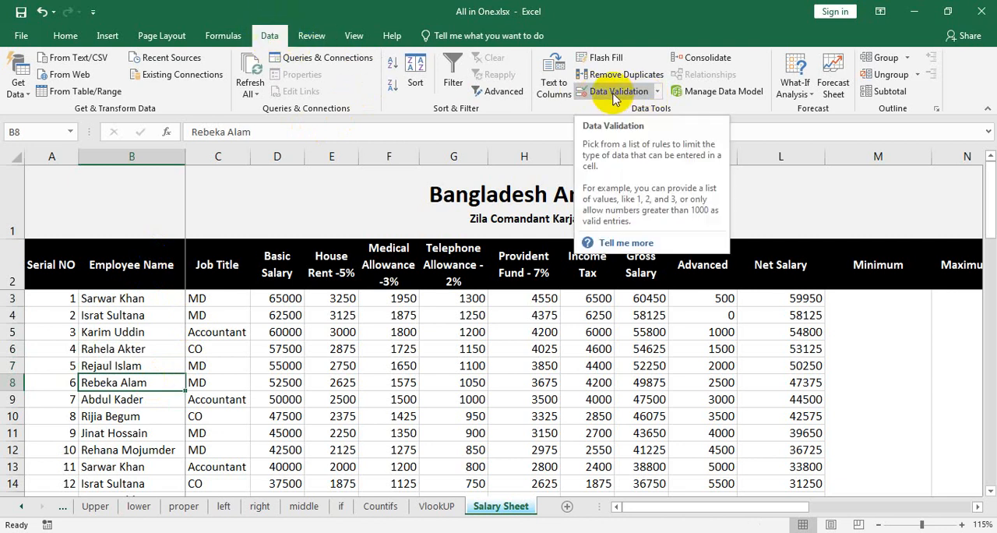
{"action": "left_click", "coordinate": [657, 93]}
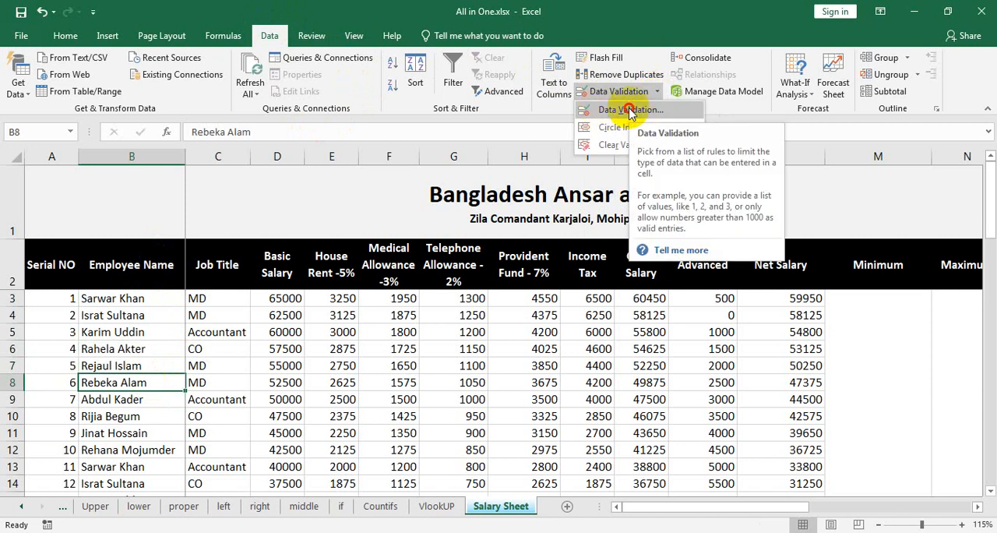
{"action": "left_click", "coordinate": [629, 110]}
{"action": "left_click", "coordinate": [774, 212]}
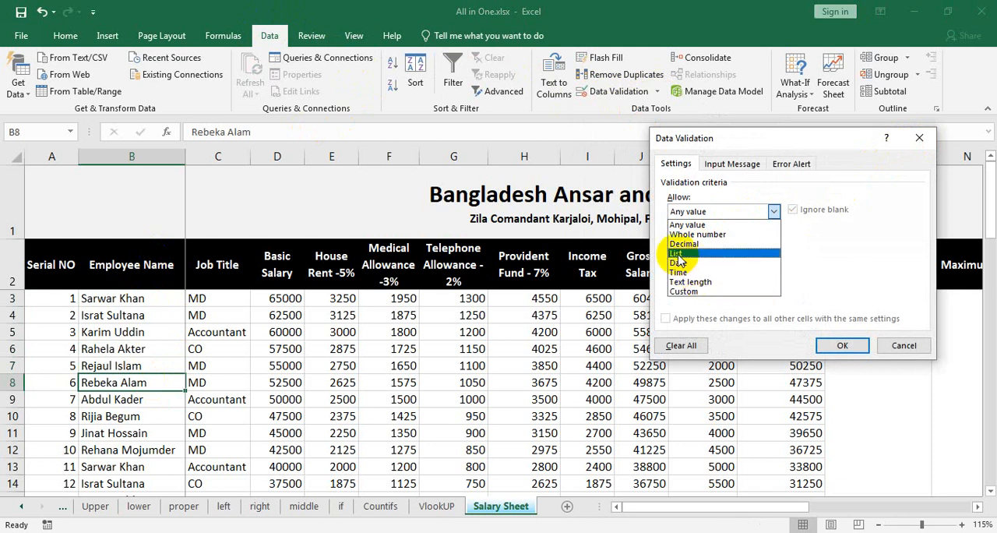
{"action": "left_click", "coordinate": [906, 345]}
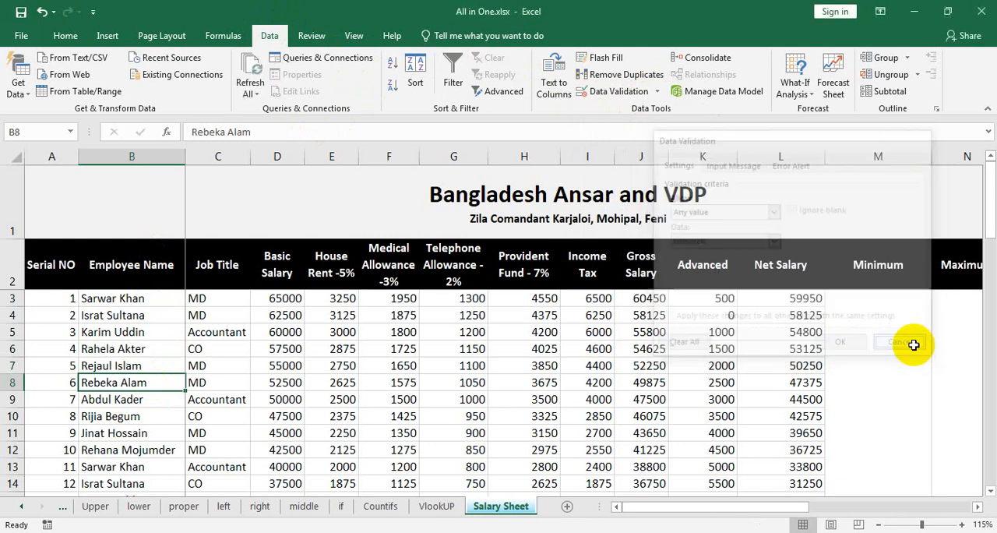
Step: Apply List data validation to the whole Employee Name column, using source range $B$3:$B$12
{"action": "left_click", "coordinate": [148, 156]}
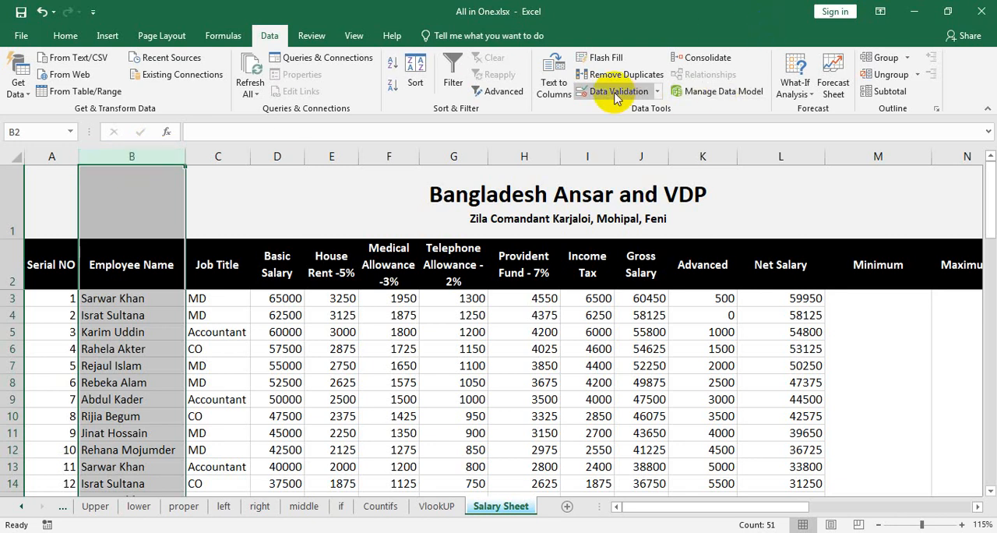
{"action": "left_click", "coordinate": [657, 92]}
{"action": "left_click", "coordinate": [648, 106]}
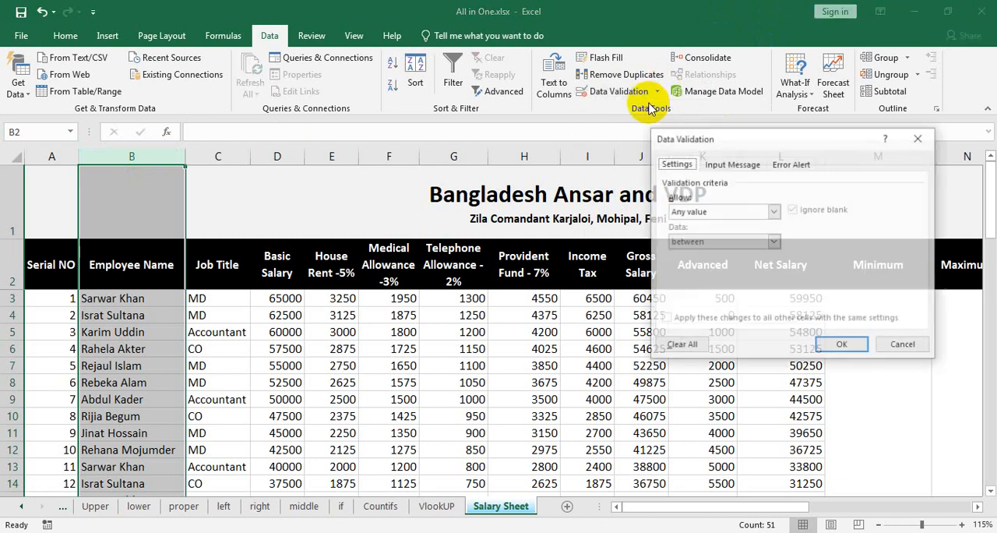
{"action": "left_click", "coordinate": [773, 212]}
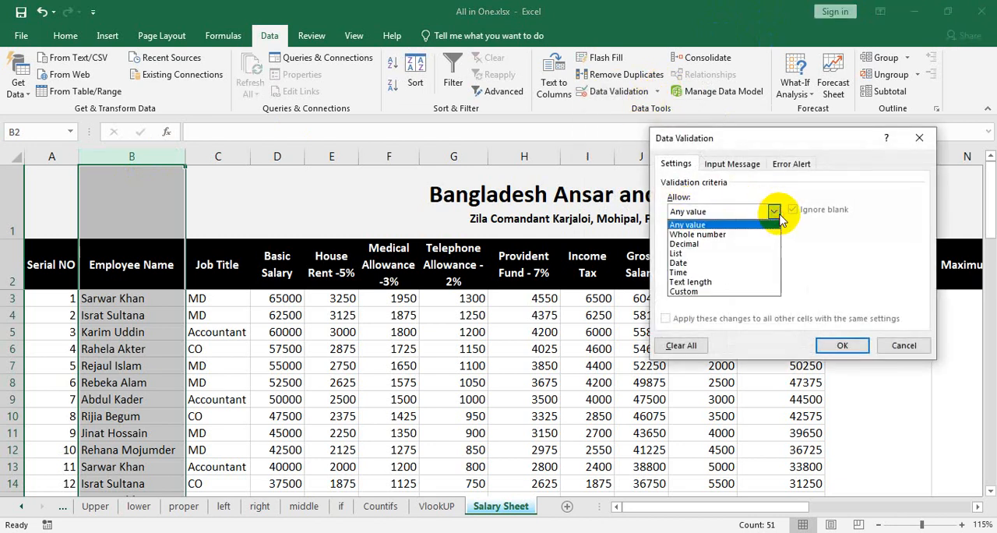
{"action": "left_click", "coordinate": [676, 253]}
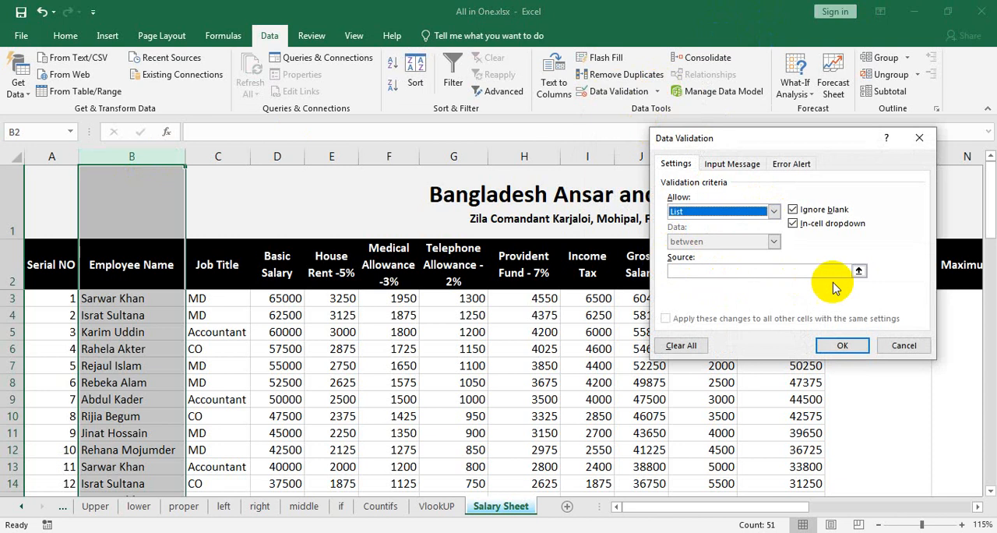
{"action": "left_click", "coordinate": [859, 272]}
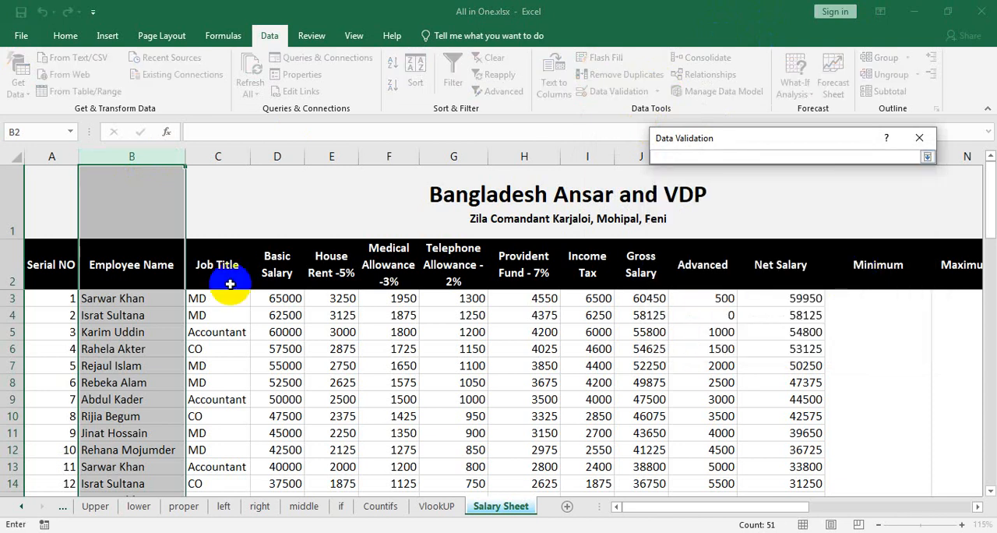
{"action": "left_click_drag", "start_coordinate": [143, 302], "coordinate": [127, 441]}
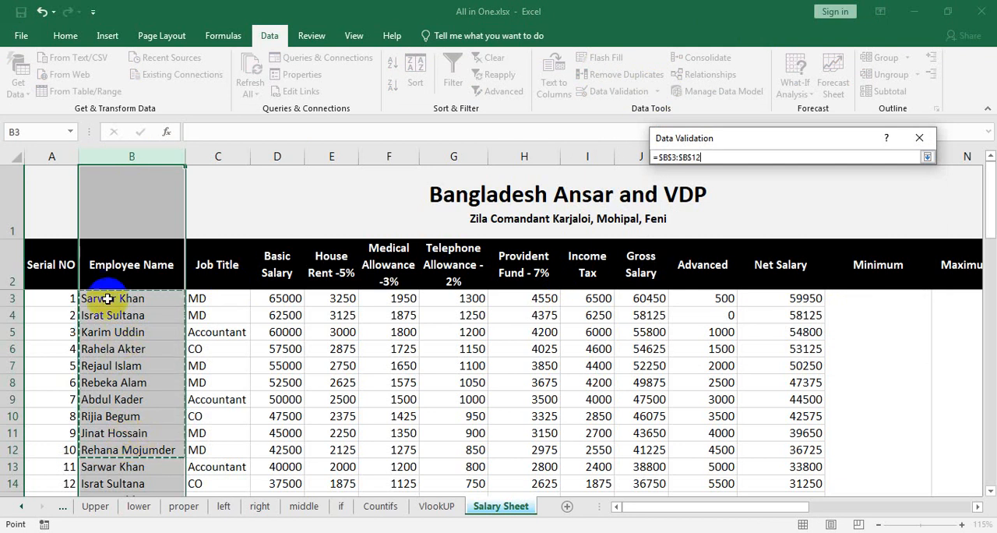
{"action": "left_click", "coordinate": [926, 158]}
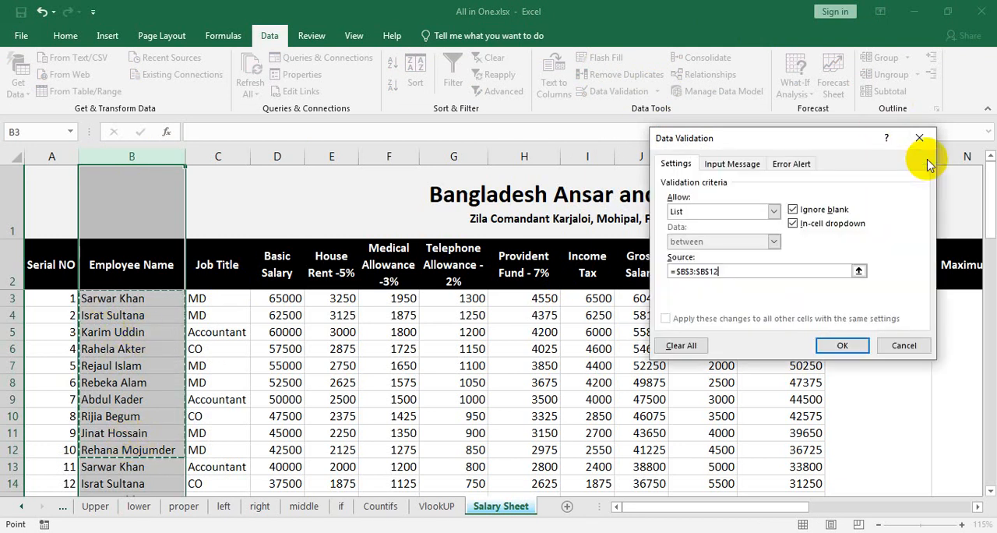
{"action": "left_click", "coordinate": [846, 344]}
{"action": "scroll", "coordinate": [326, 383], "scroll_direction": "down", "scroll_amount": 4}
{"action": "scroll", "coordinate": [151, 383], "scroll_direction": "down", "scroll_amount": 13}
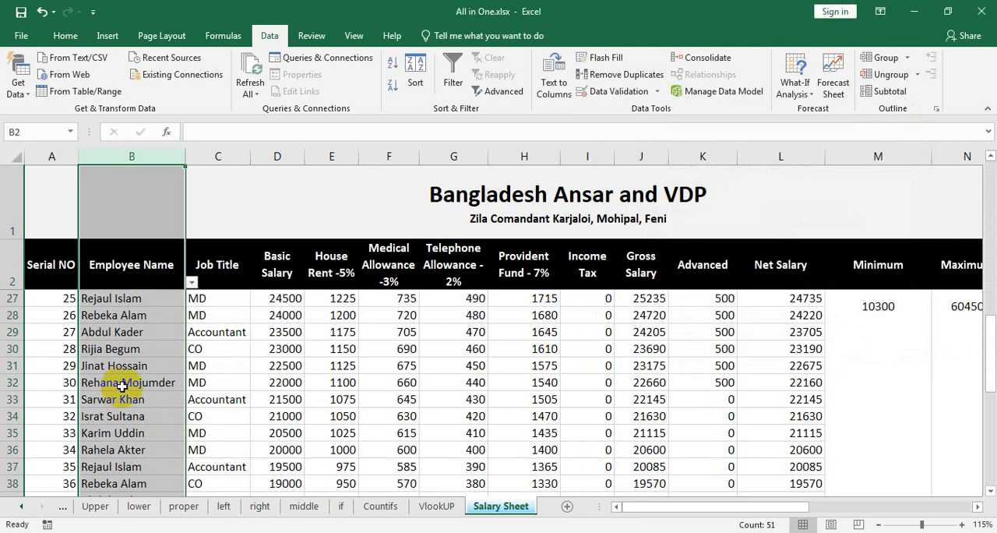
{"action": "scroll", "coordinate": [156, 390], "scroll_direction": "up", "scroll_amount": 3}
{"action": "left_click", "coordinate": [144, 435]}
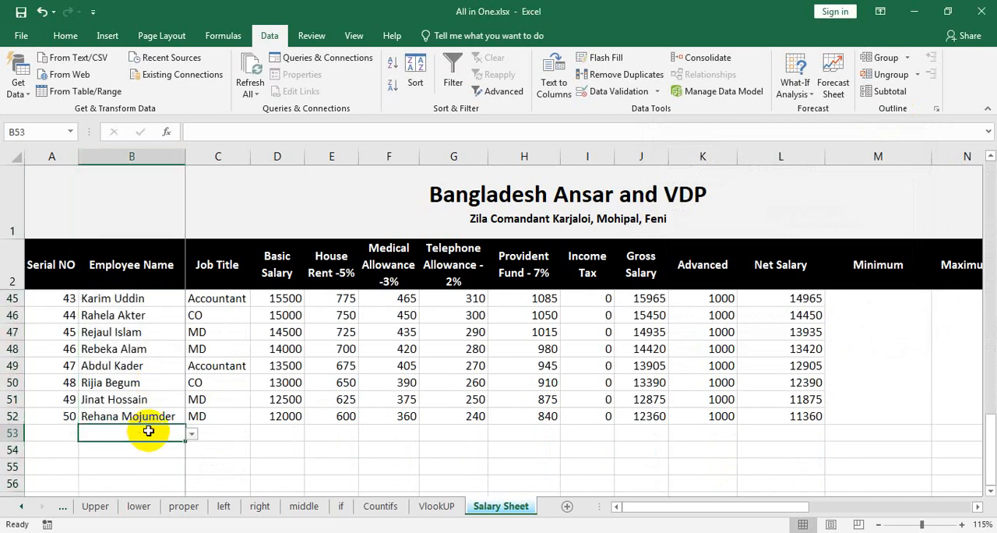
{"action": "left_click", "coordinate": [193, 437]}
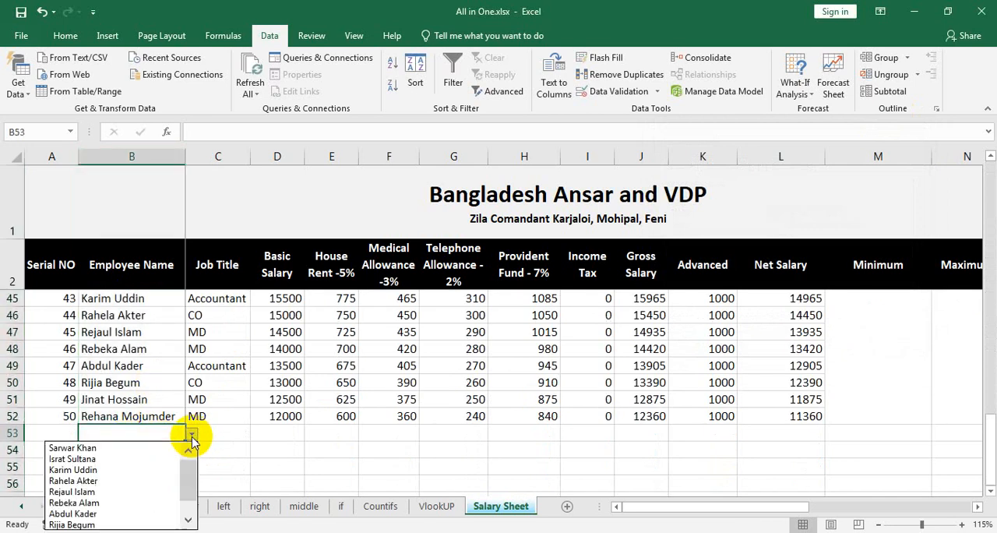
{"action": "left_click", "coordinate": [101, 443]}
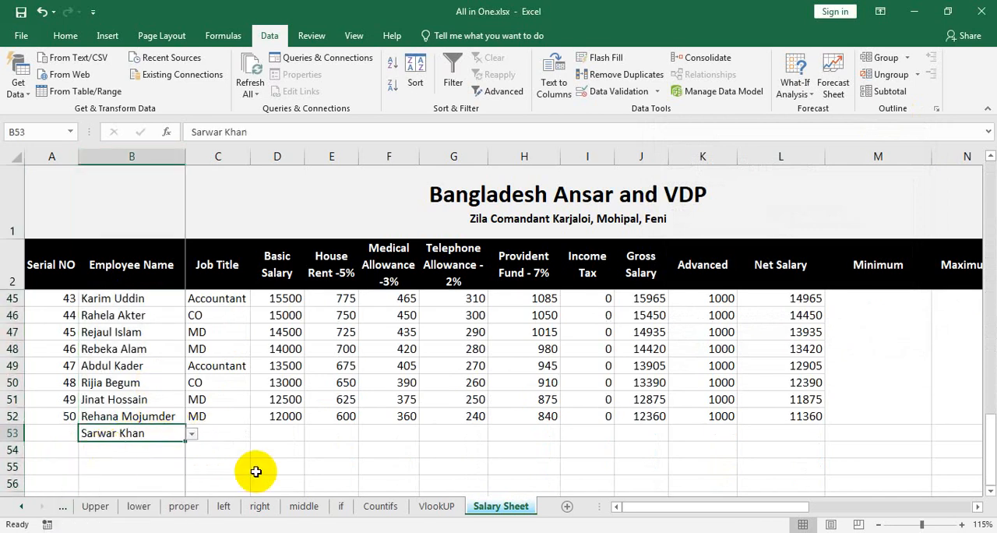
{"action": "left_click", "coordinate": [192, 434]}
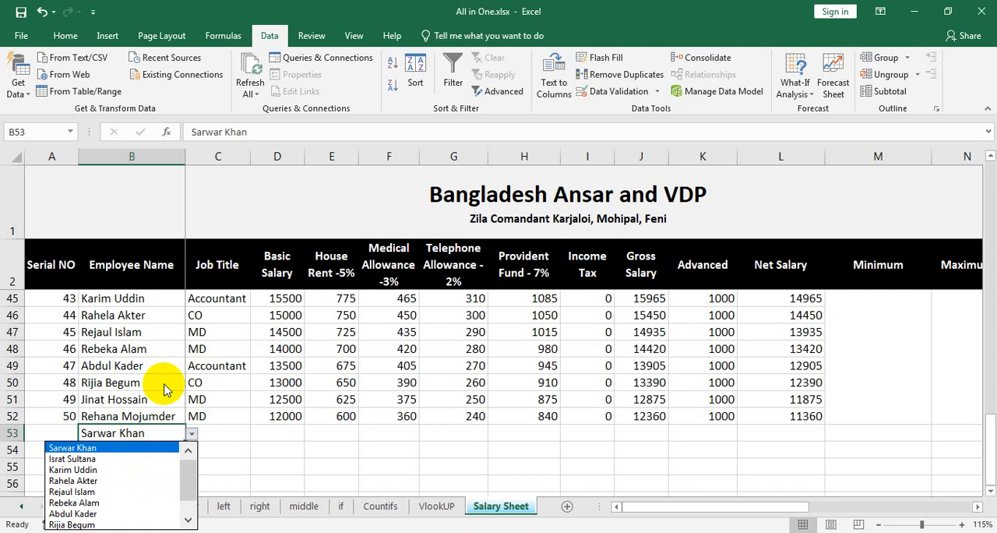
{"action": "key", "text": "Escape"}
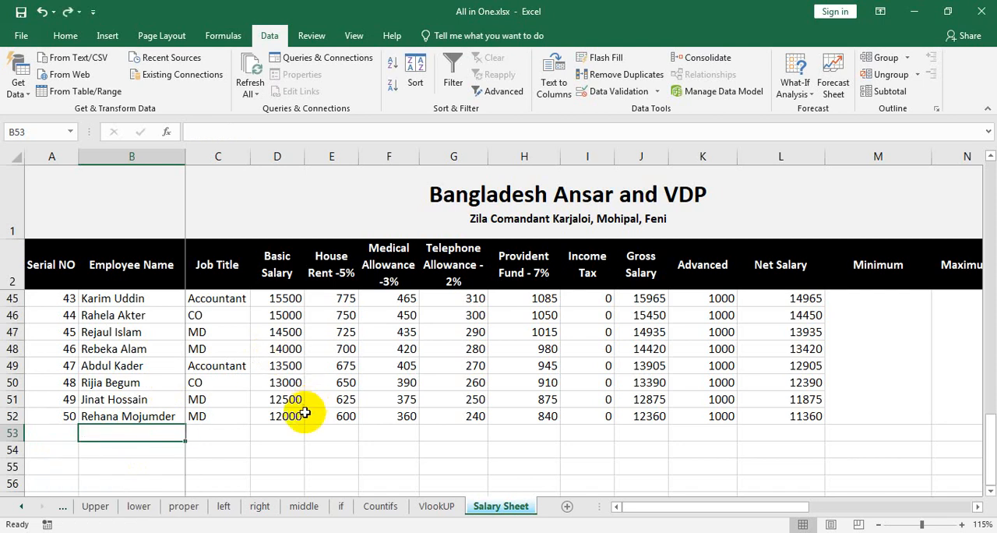
Step: Set column B's data validation to allow a List with source =$B$3:$B$12
{"action": "scroll", "coordinate": [299, 407], "scroll_direction": "up", "scroll_amount": 14}
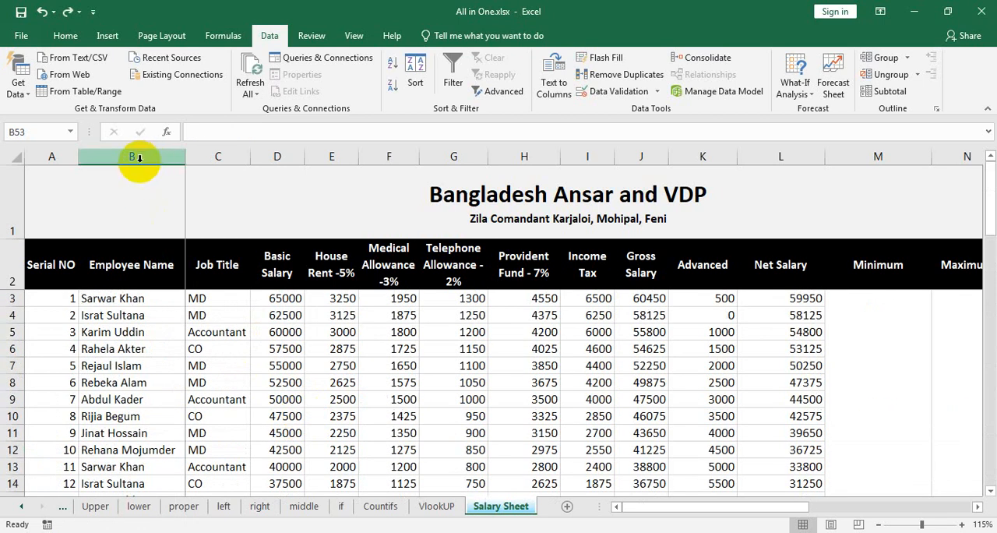
{"action": "left_click", "coordinate": [134, 156]}
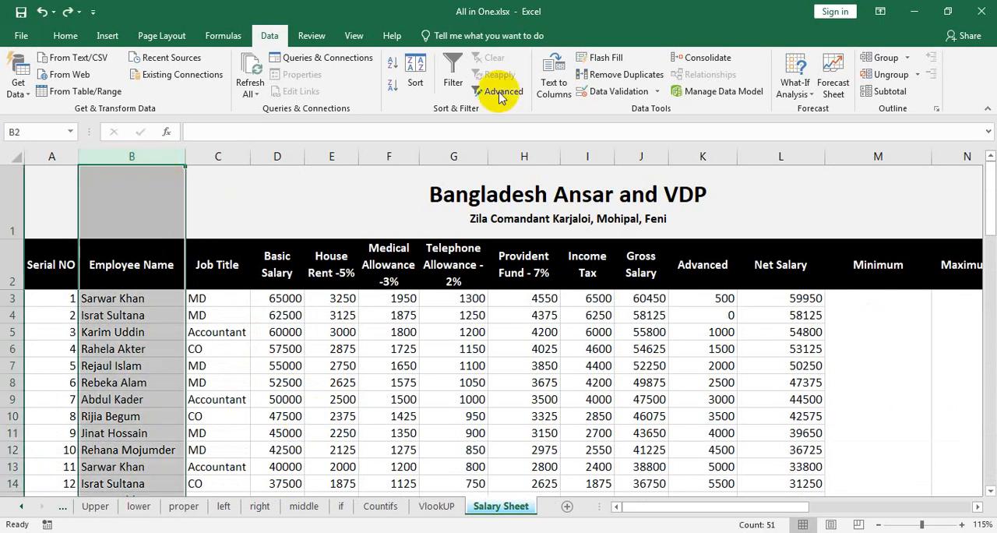
{"action": "left_click", "coordinate": [627, 92]}
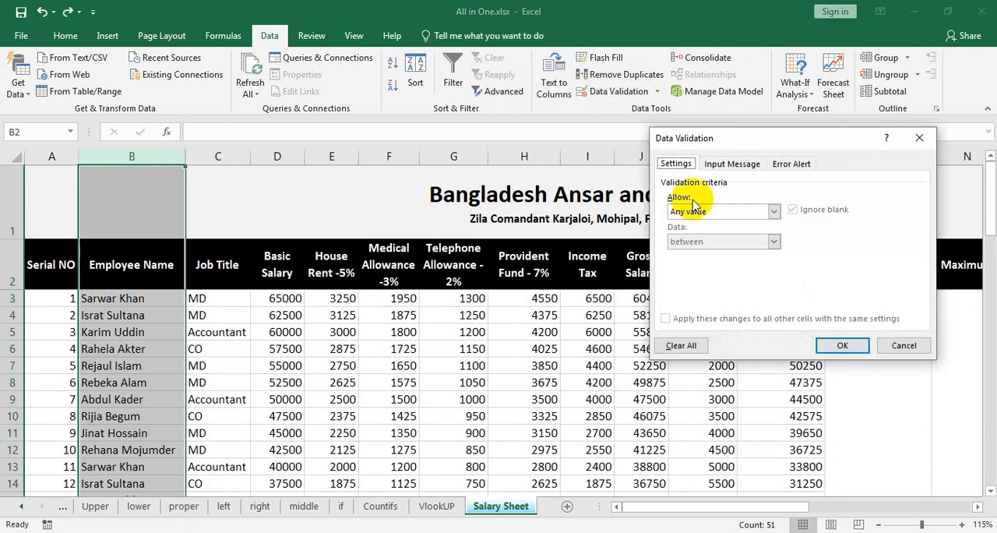
{"action": "left_click", "coordinate": [773, 212]}
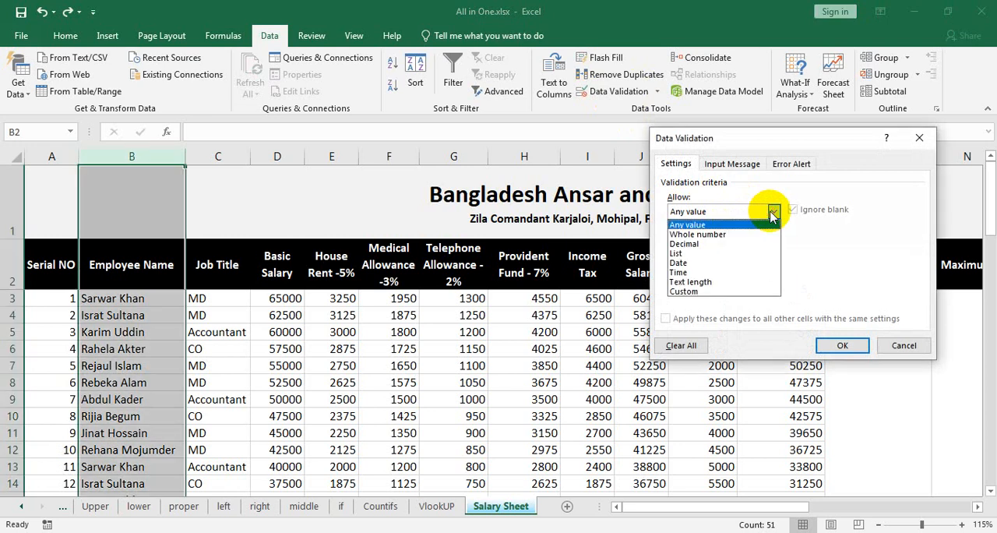
{"action": "left_click", "coordinate": [695, 259]}
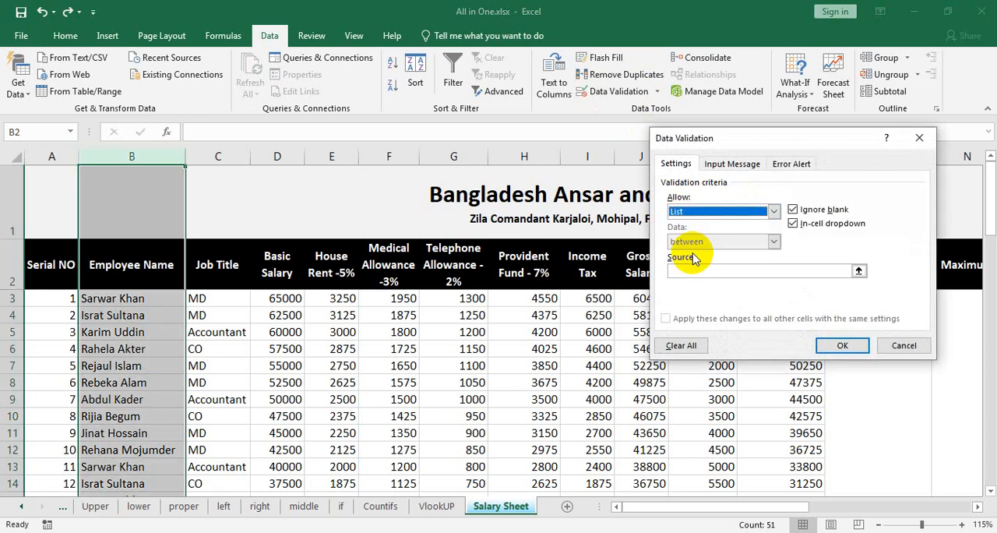
{"action": "left_click", "coordinate": [858, 272]}
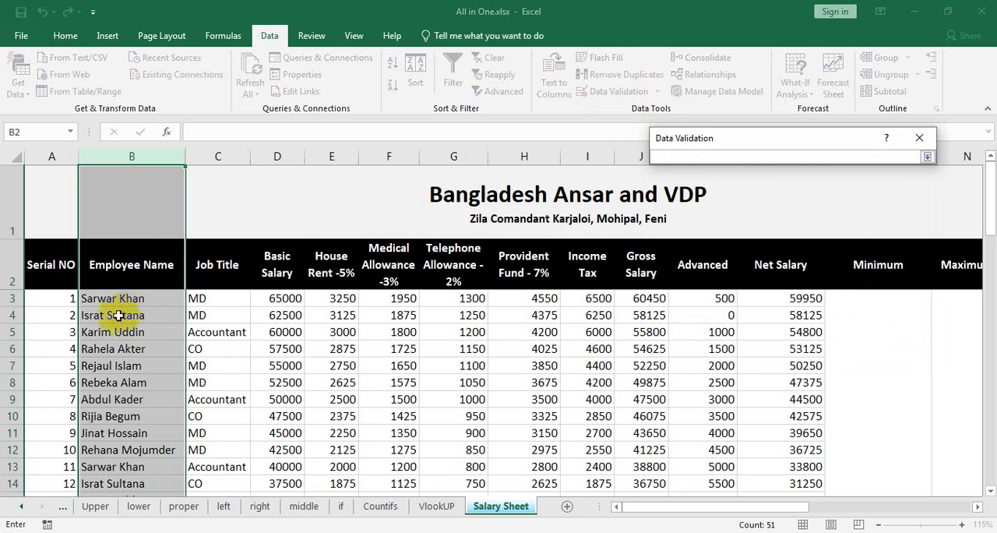
{"action": "left_click_drag", "start_coordinate": [123, 298], "coordinate": [136, 445]}
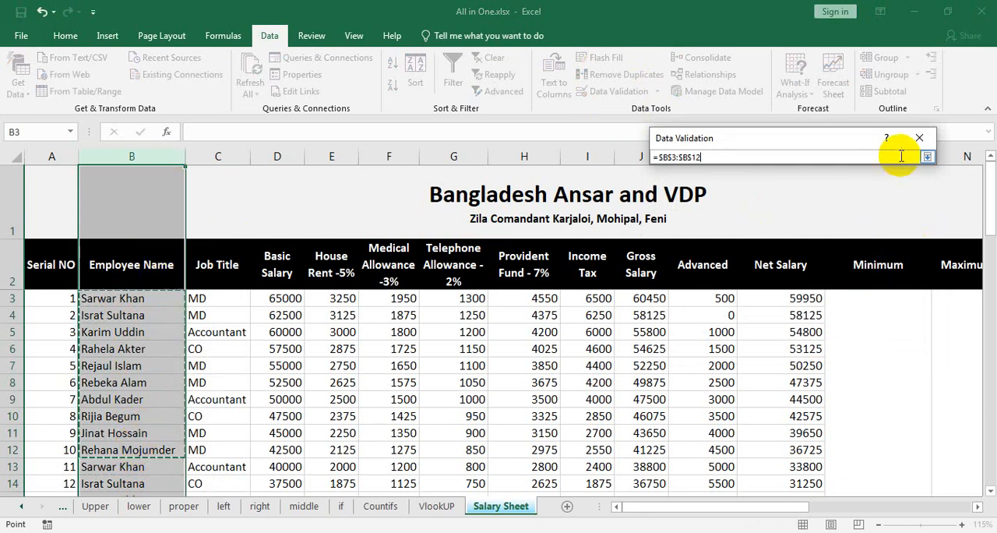
{"action": "left_click", "coordinate": [929, 157]}
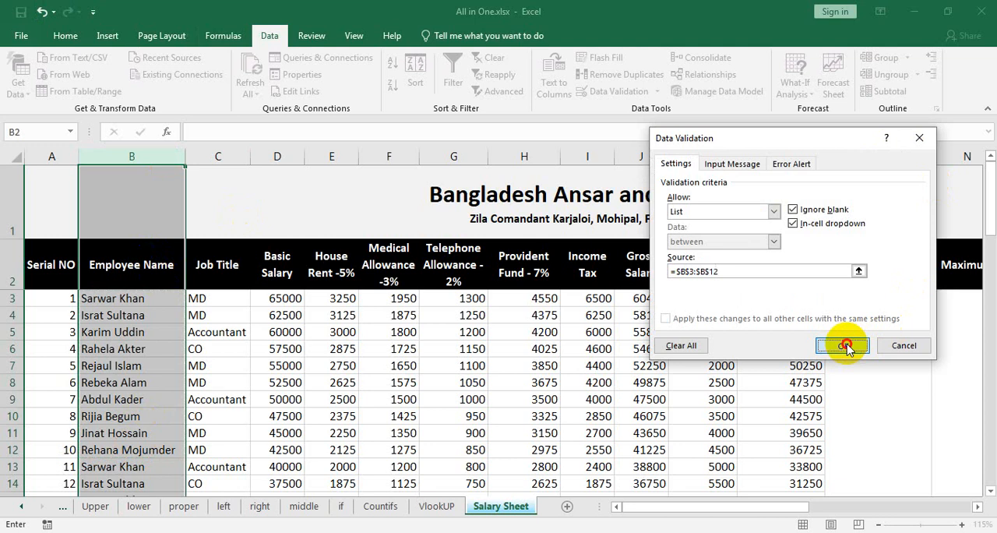
{"action": "left_click", "coordinate": [848, 345]}
{"action": "scroll", "coordinate": [45, 396], "scroll_direction": "down", "scroll_amount": 14}
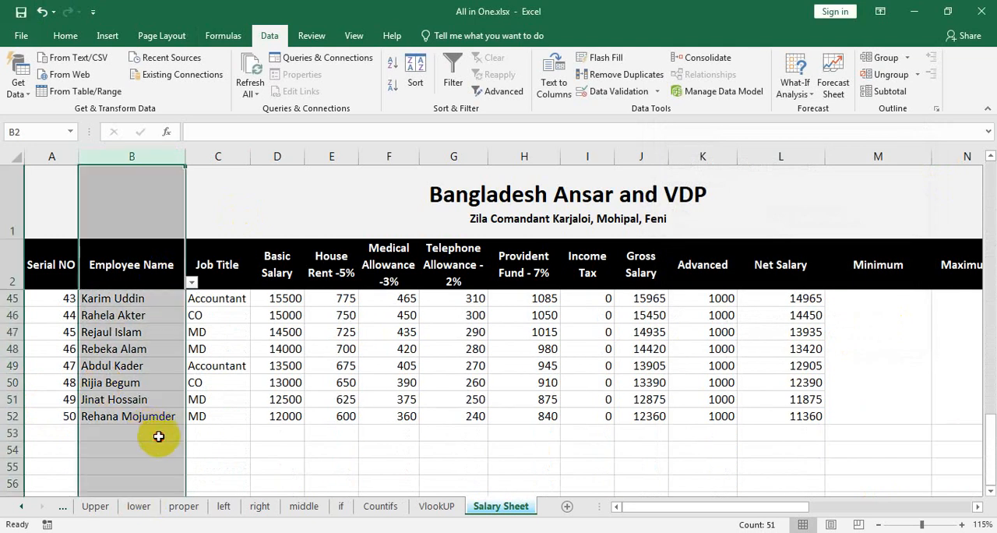
{"action": "left_click", "coordinate": [159, 436]}
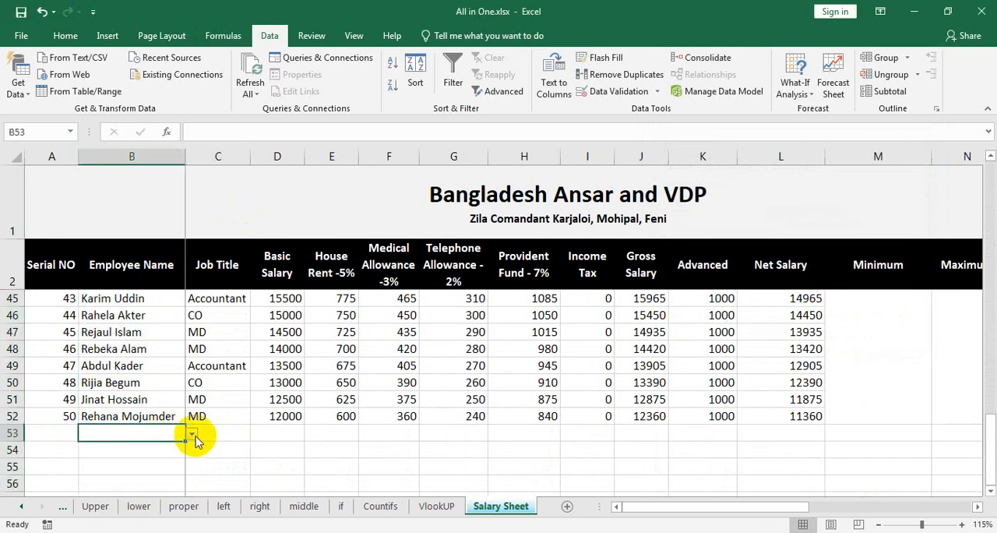
{"action": "left_click", "coordinate": [192, 435]}
{"action": "left_click", "coordinate": [124, 492]}
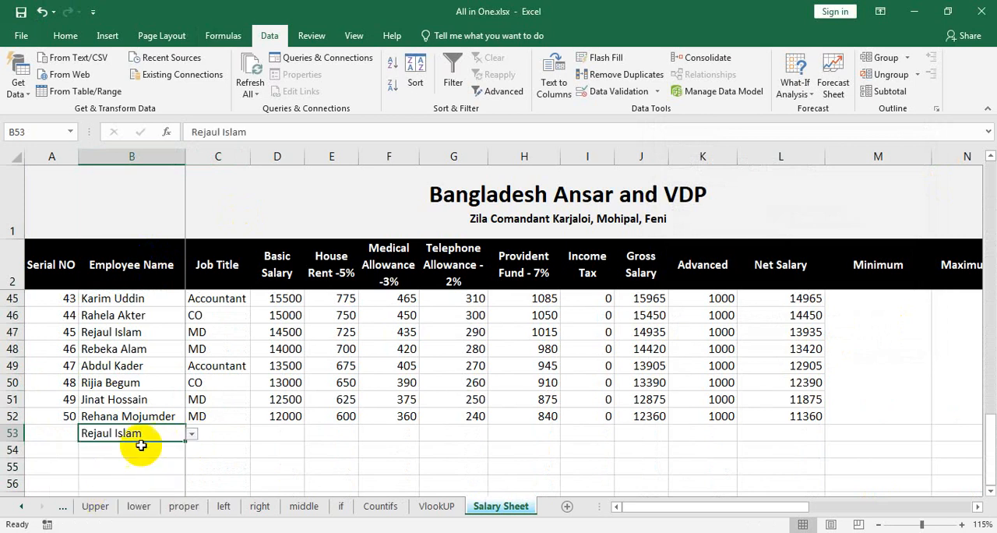
{"action": "scroll", "coordinate": [133, 412], "scroll_direction": "down", "scroll_amount": 2}
{"action": "left_click", "coordinate": [124, 349]}
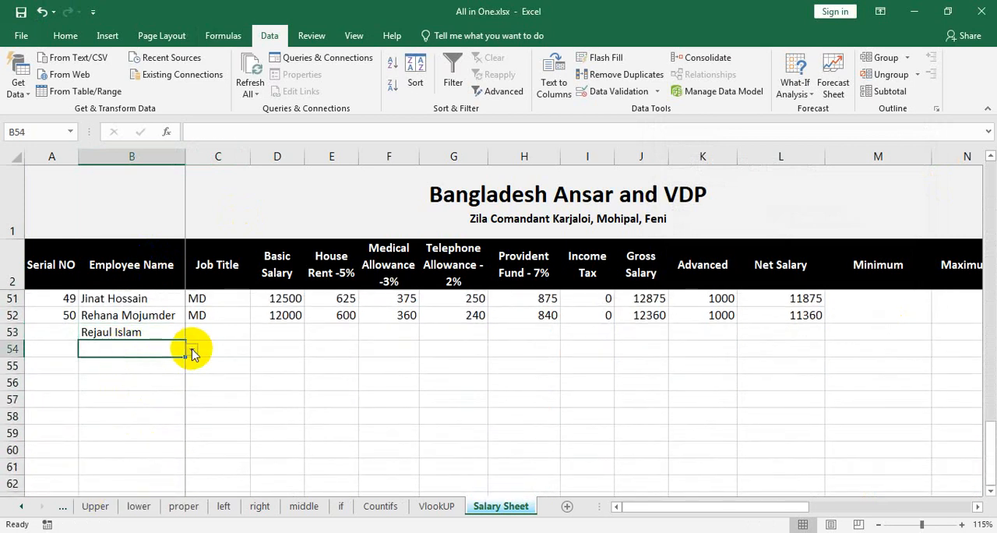
{"action": "left_click", "coordinate": [192, 349]}
{"action": "left_click", "coordinate": [87, 419]}
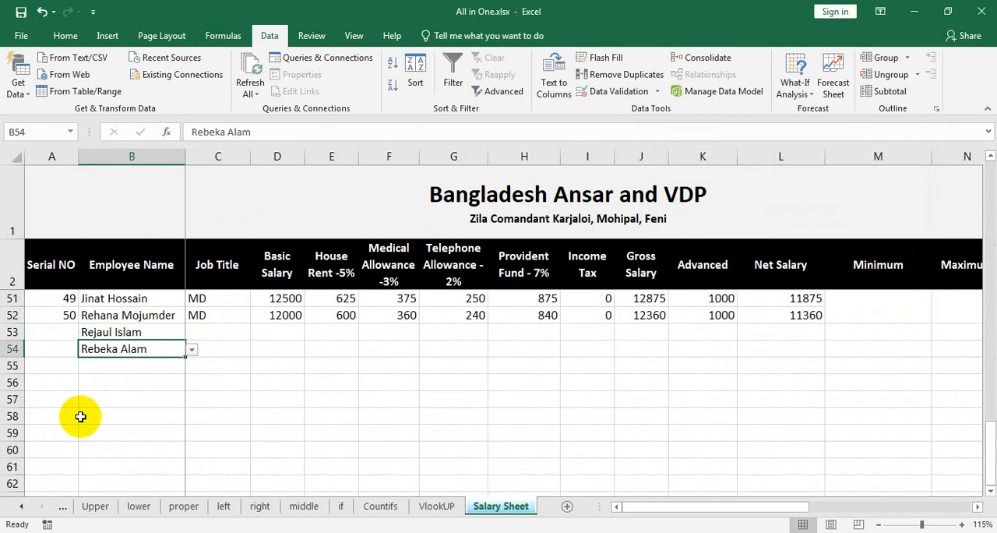
Step: Clear the test names in cells B53:B54, then undo the last two actions
{"action": "scroll", "coordinate": [81, 415], "scroll_direction": "up", "scroll_amount": 4}
{"action": "scroll", "coordinate": [102, 440], "scroll_direction": "down", "scroll_amount": 2}
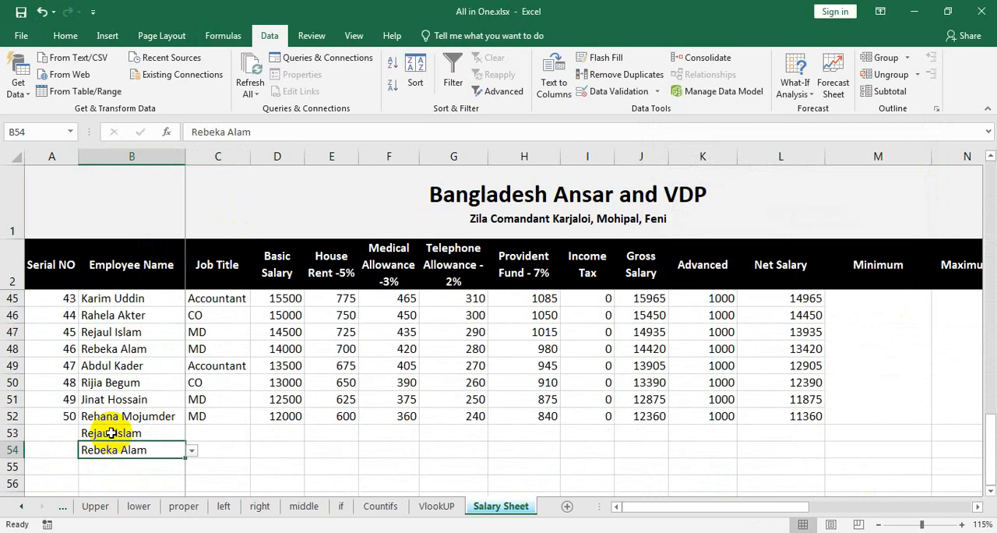
{"action": "left_click_drag", "start_coordinate": [111, 433], "coordinate": [113, 449]}
{"action": "key", "text": "Delete"}
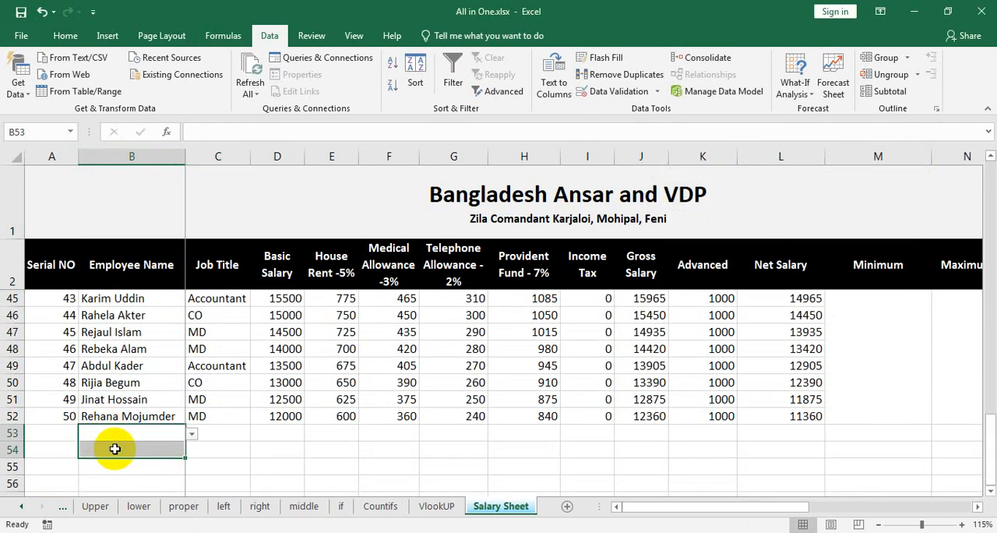
{"action": "key", "text": "ctrl+z"}
{"action": "key", "text": "ctrl+z"}
Step: Widen column Q to several times its normal width
{"action": "scroll", "coordinate": [356, 440], "scroll_direction": "up", "scroll_amount": 11}
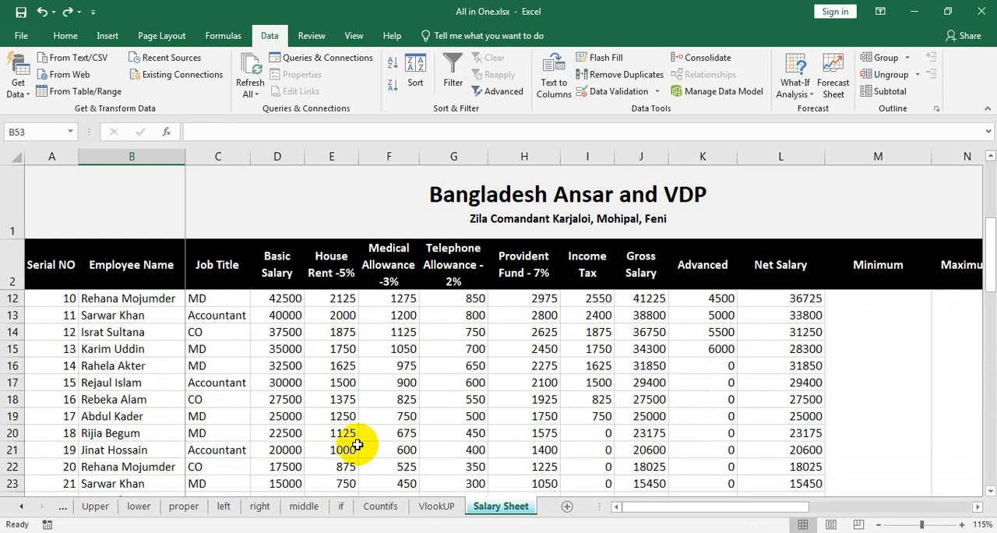
{"action": "left_click_drag", "start_coordinate": [666, 505], "coordinate": [937, 507]}
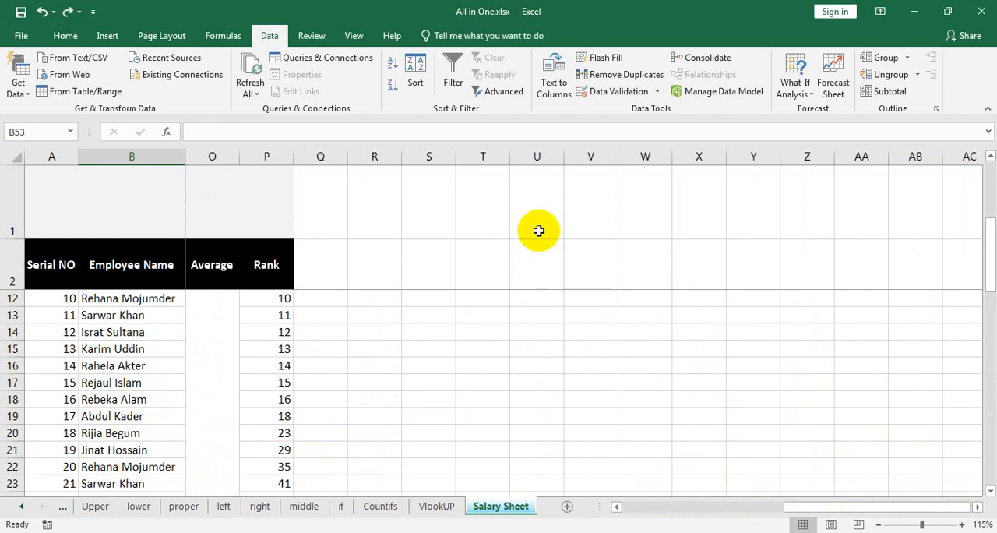
{"action": "left_click_drag", "start_coordinate": [349, 148], "coordinate": [542, 148]}
Step: Apply List data validation to the whole of column Q, using source range $B$3:$B$12
{"action": "left_click", "coordinate": [425, 300]}
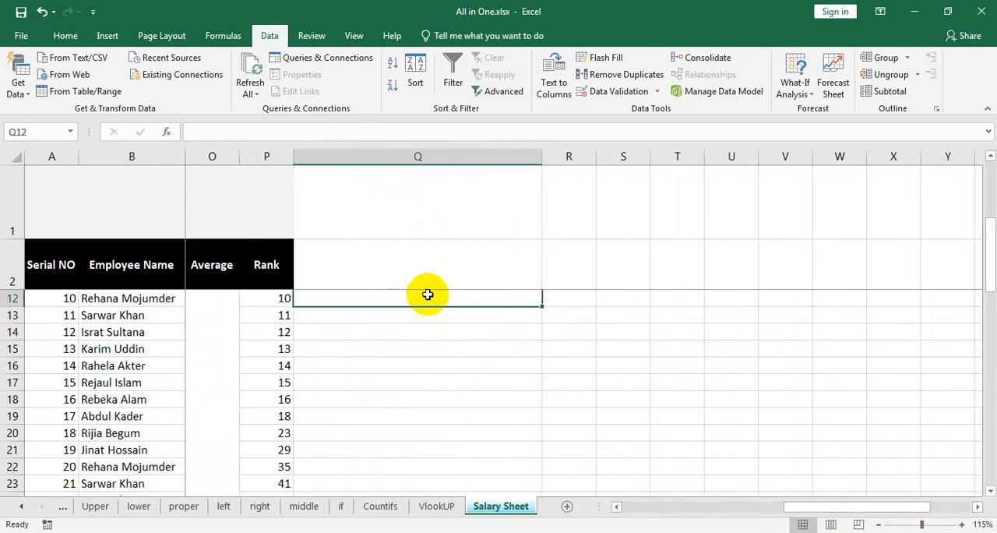
{"action": "left_click", "coordinate": [419, 156]}
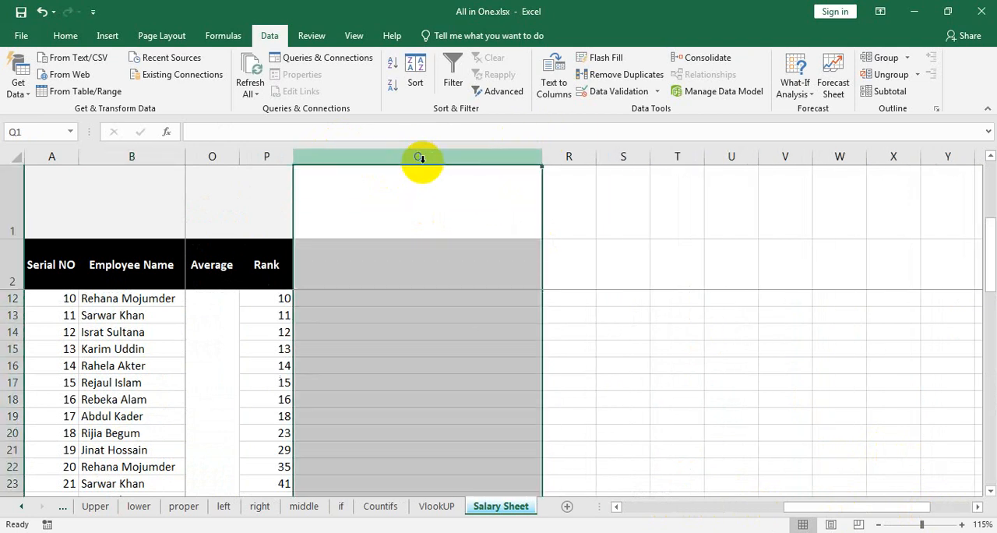
{"action": "left_click", "coordinate": [627, 92]}
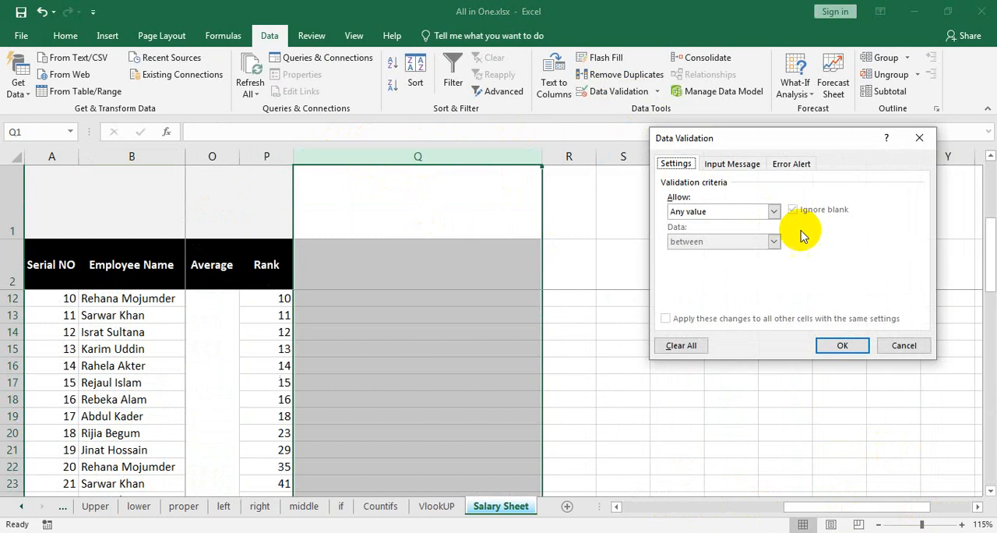
{"action": "left_click", "coordinate": [773, 211]}
{"action": "left_click", "coordinate": [711, 255]}
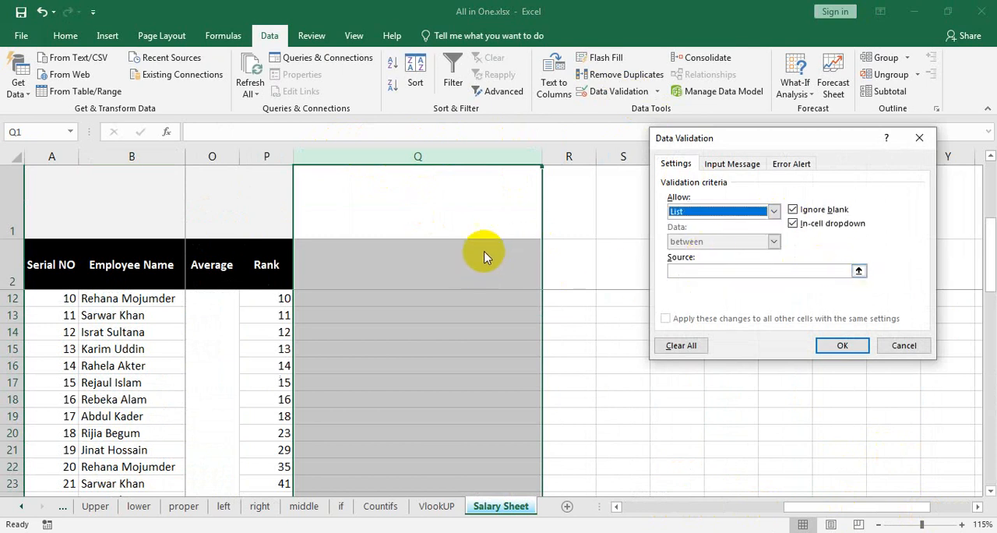
{"action": "left_click", "coordinate": [858, 270]}
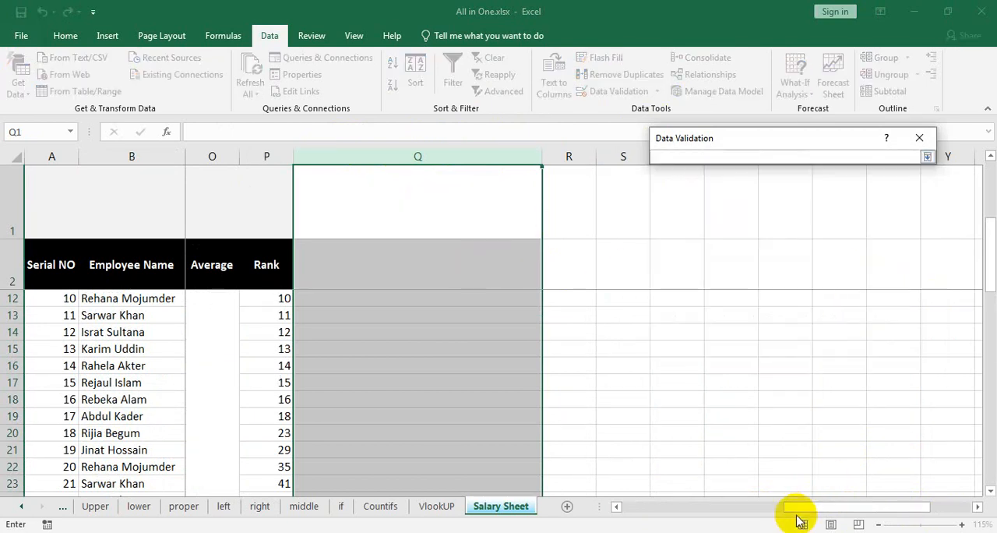
{"action": "mouse_move", "coordinate": [801, 507]}
{"action": "left_mouse_down"}
{"action": "mouse_move", "coordinate": [631, 514]}
{"action": "mouse_move", "coordinate": [916, 514]}
{"action": "mouse_move", "coordinate": [802, 513]}
{"action": "left_mouse_up"}
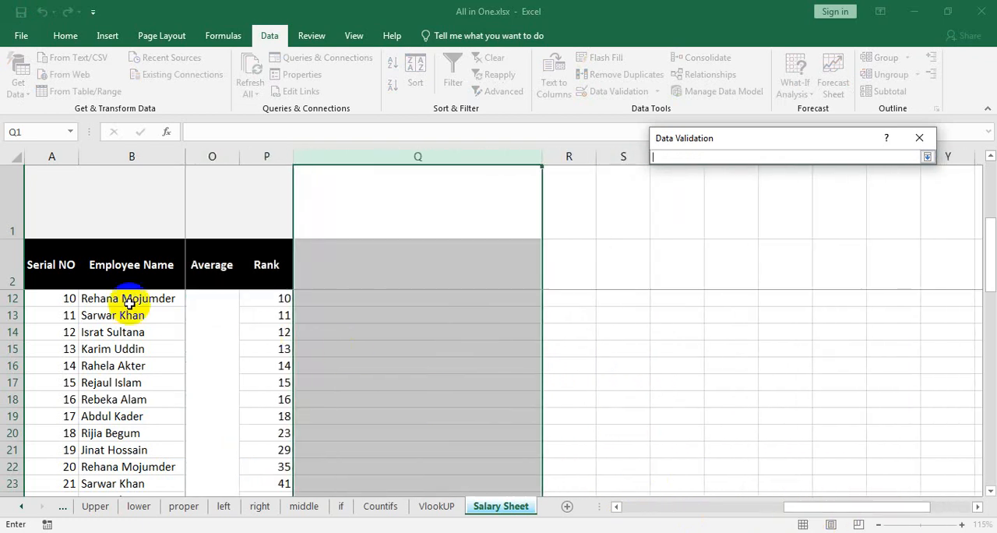
{"action": "scroll", "coordinate": [129, 303], "scroll_direction": "up", "scroll_amount": 3}
{"action": "left_click_drag", "start_coordinate": [107, 298], "coordinate": [99, 449]}
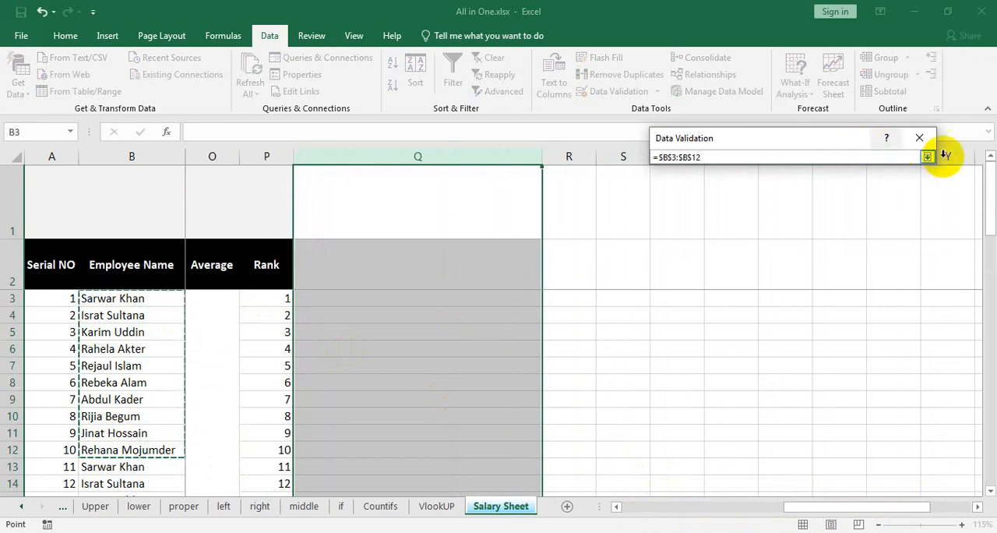
{"action": "left_click", "coordinate": [927, 157]}
{"action": "left_click", "coordinate": [843, 342]}
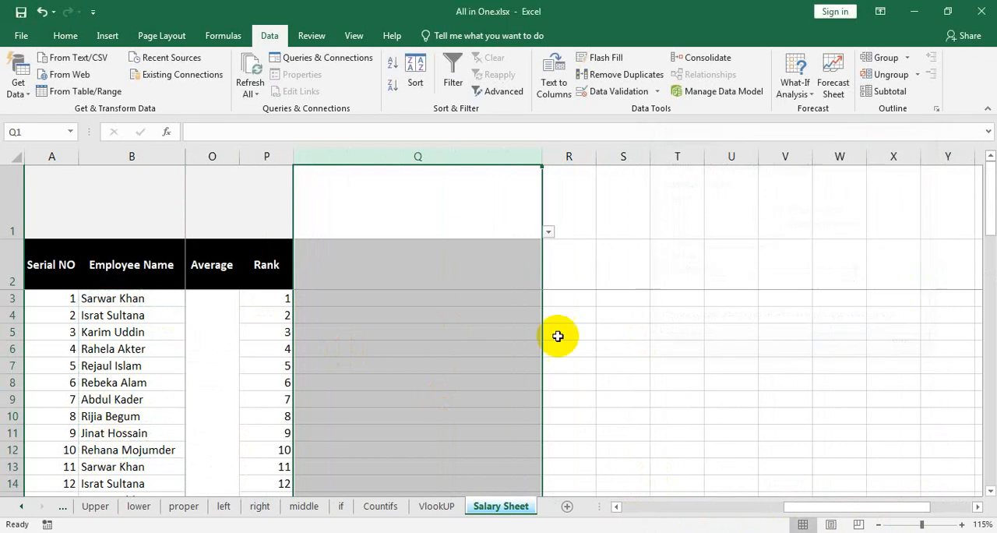
{"action": "left_click", "coordinate": [467, 298]}
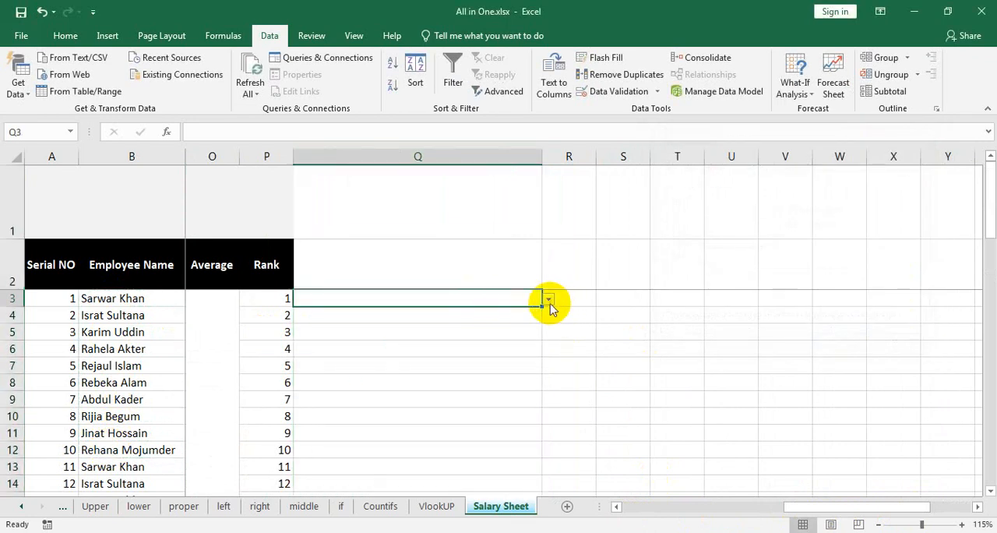
{"action": "left_click", "coordinate": [549, 300]}
{"action": "left_click", "coordinate": [414, 321]}
{"action": "left_click", "coordinate": [501, 317]}
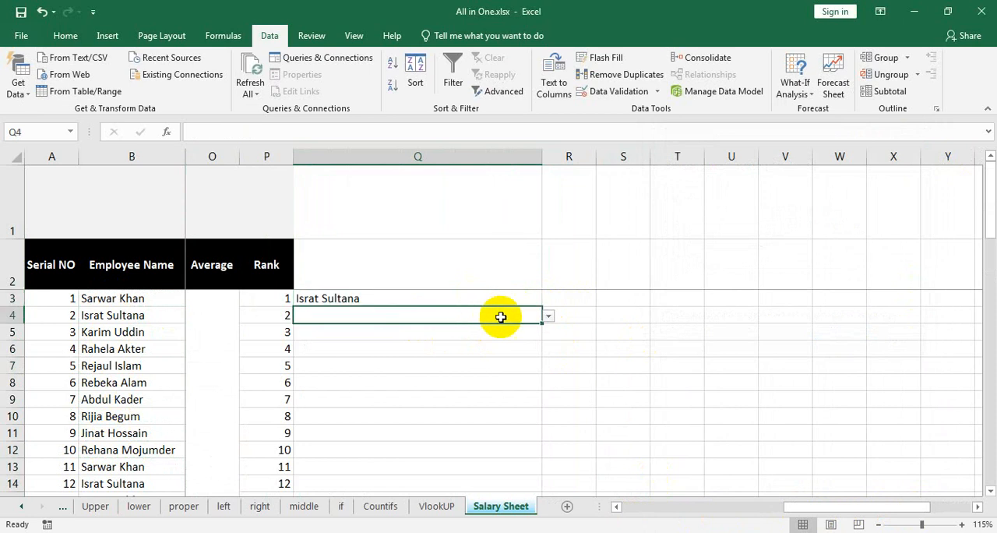
{"action": "left_click", "coordinate": [548, 316]}
{"action": "left_click", "coordinate": [407, 370]}
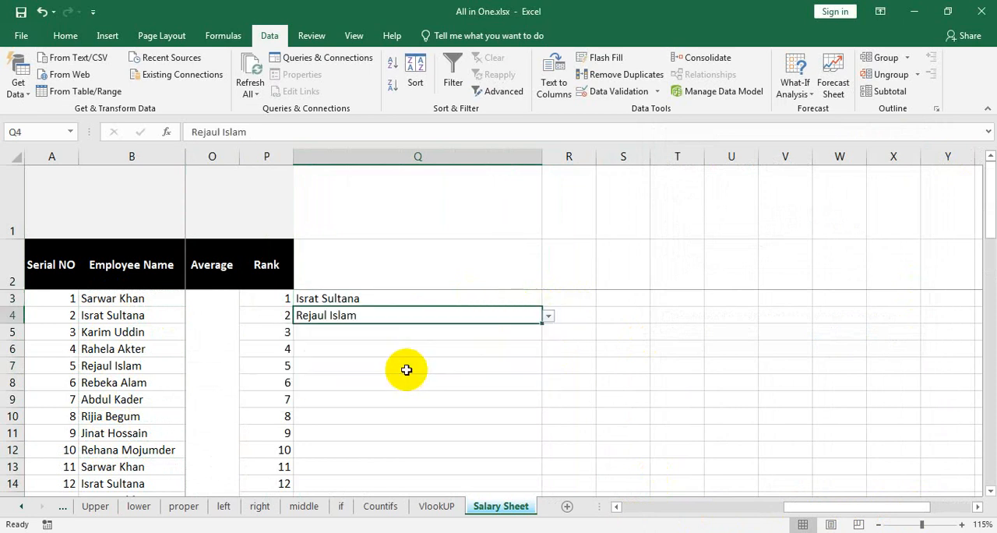
Step: Insert a new macro sheet into the workbook
{"action": "key", "text": "ctrl+F11"}
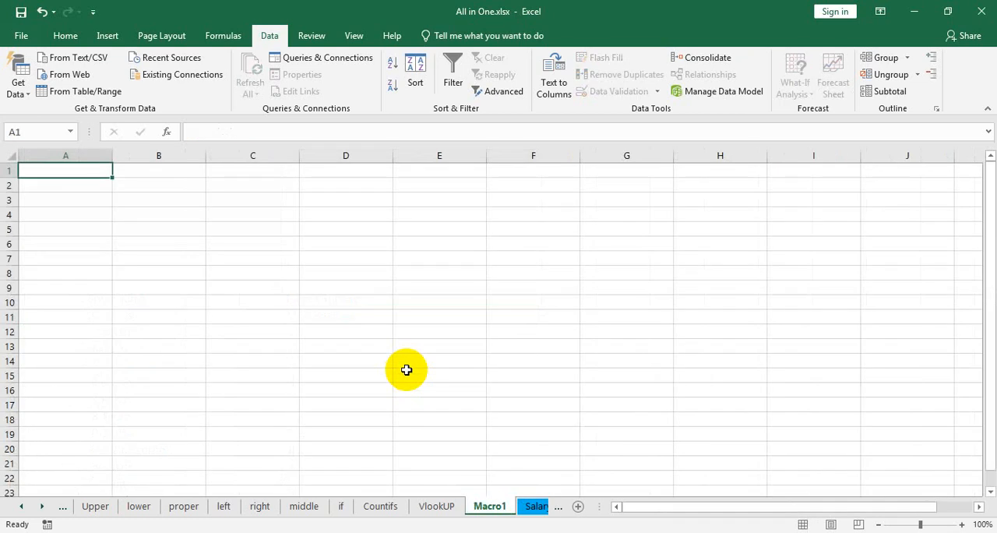